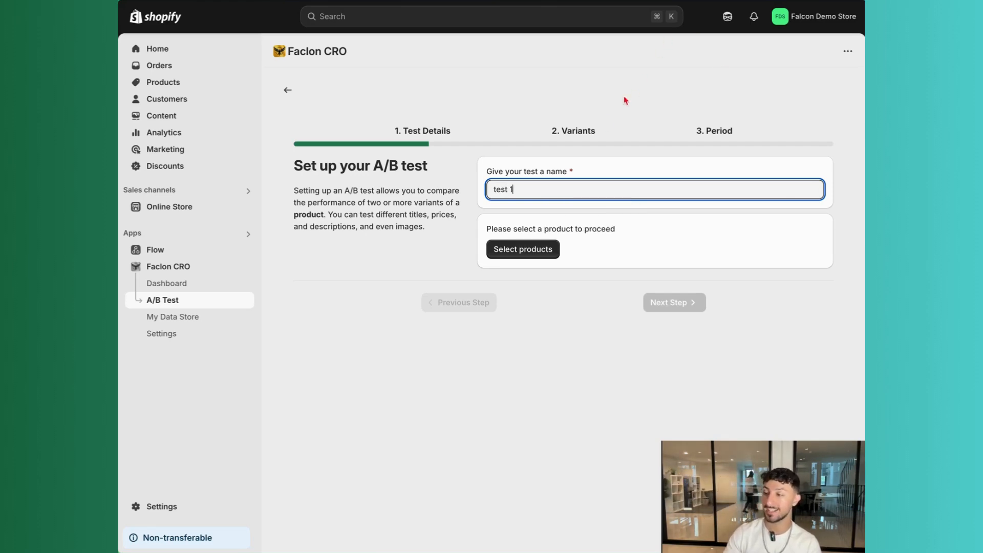
Choose The Collection Snowboard: Liquid as the product for test 1 and proceed to the variants stage.
{"action": "left_click", "coordinate": [544, 249]}
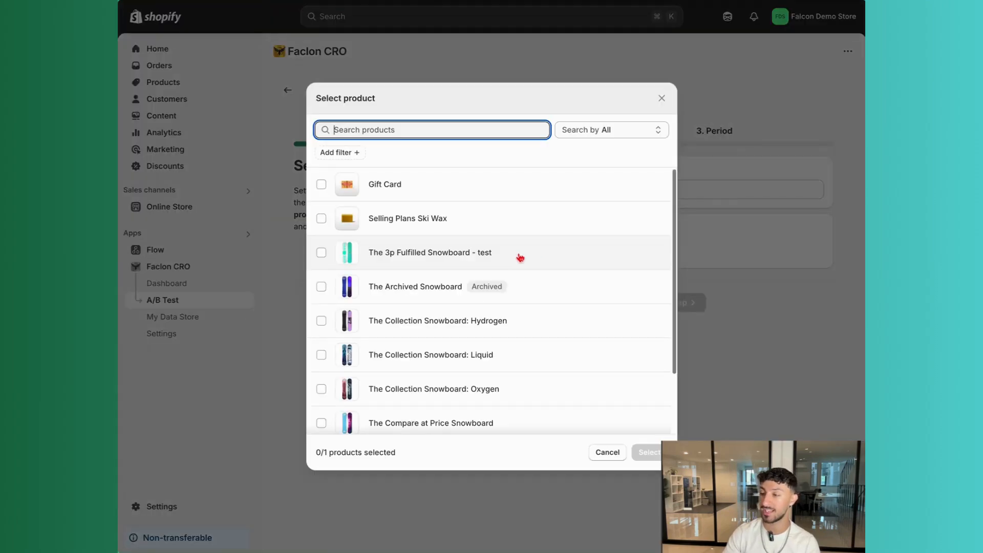
{"action": "left_click", "coordinate": [525, 355]}
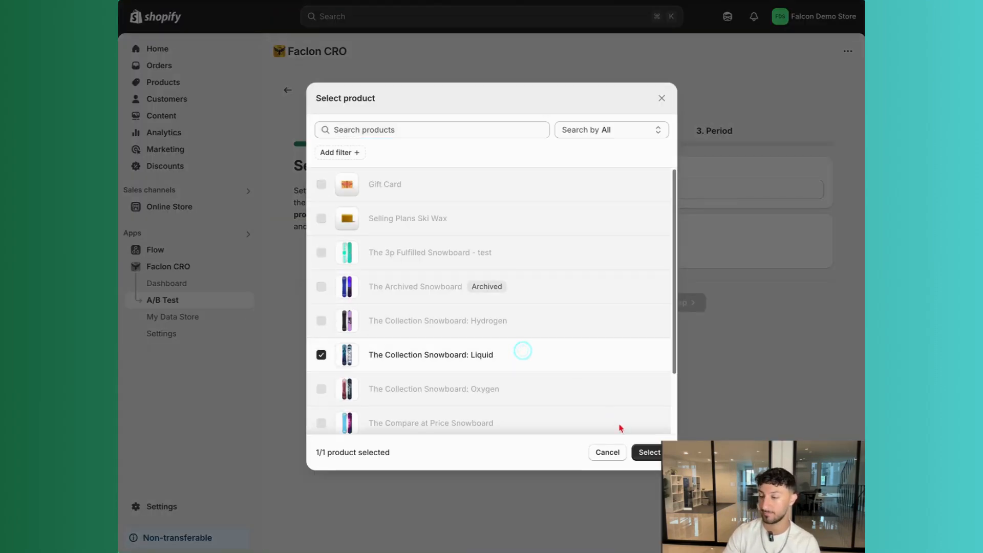
{"action": "left_click", "coordinate": [642, 452]}
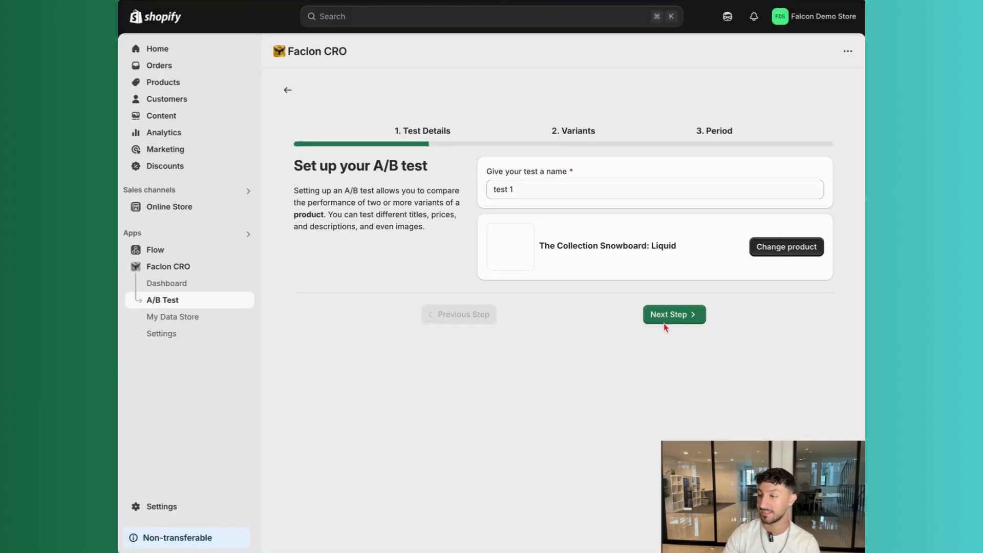
{"action": "left_click", "coordinate": [686, 318]}
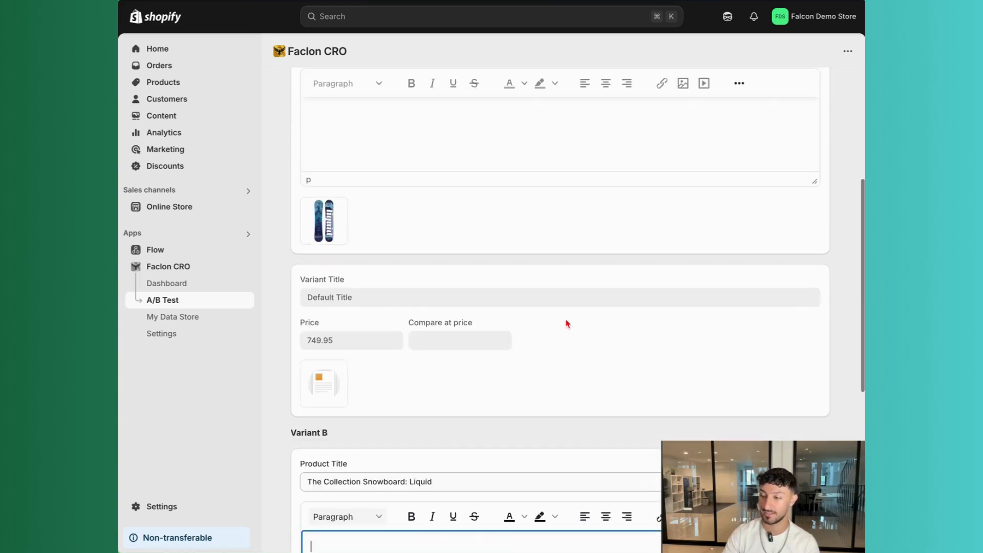
Review Variant A's original listing, including its product title, description, image, variant title and pricing fields.
{"action": "scroll", "coordinate": [567, 323], "scroll_direction": "down", "scroll_amount": 7}
{"action": "scroll", "coordinate": [561, 321], "scroll_direction": "up", "scroll_amount": 11}
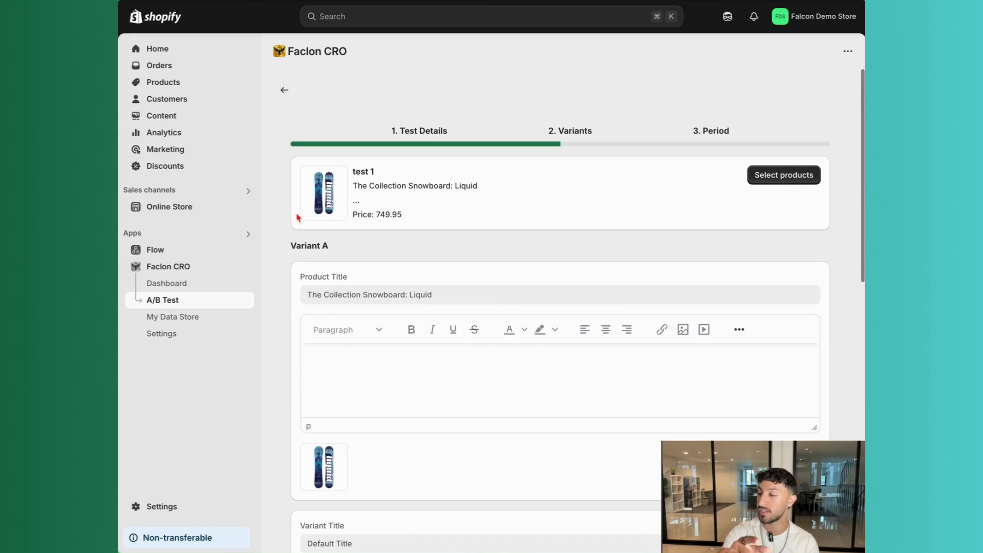
{"action": "scroll", "coordinate": [423, 299], "scroll_direction": "down", "scroll_amount": 4}
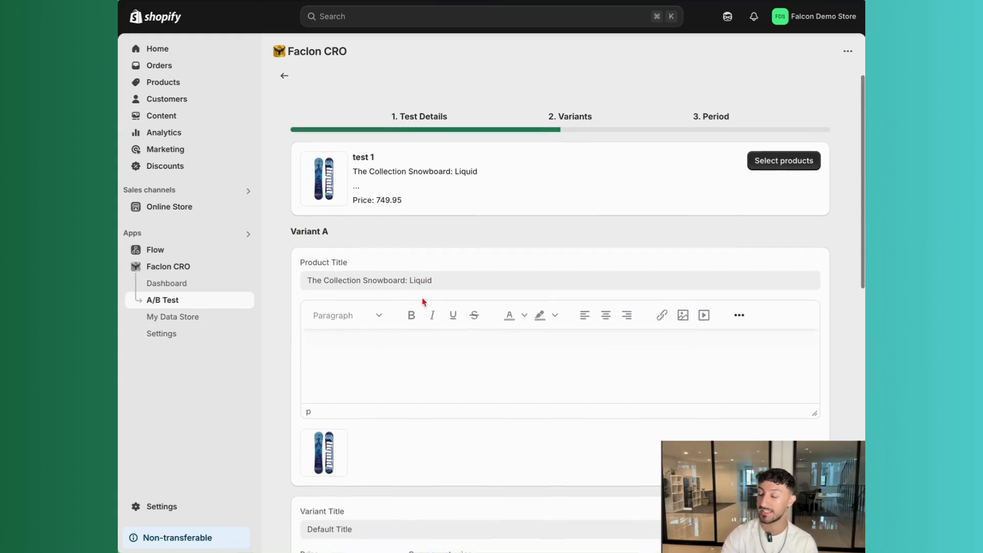
{"action": "scroll", "coordinate": [422, 302], "scroll_direction": "down", "scroll_amount": 1}
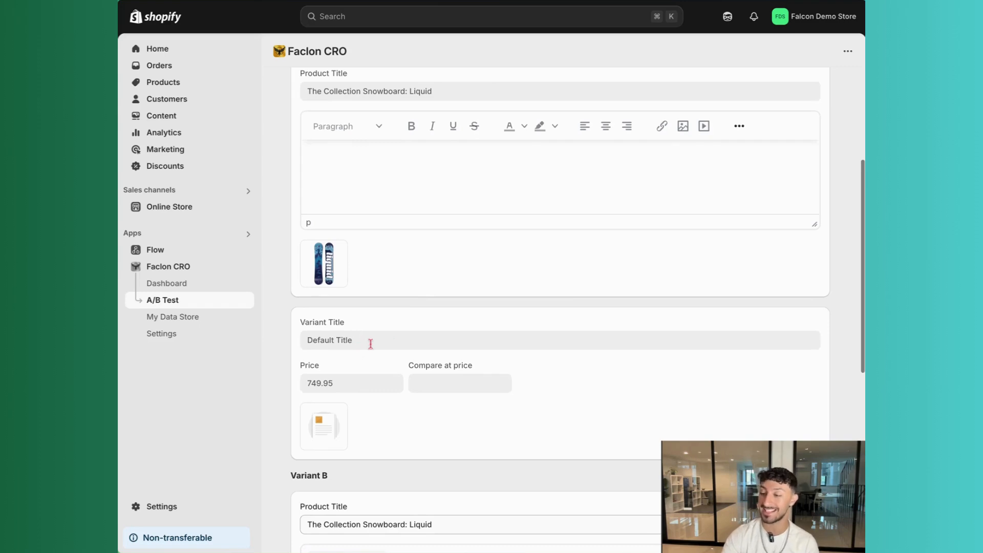
{"action": "scroll", "coordinate": [371, 346], "scroll_direction": "up", "scroll_amount": 1}
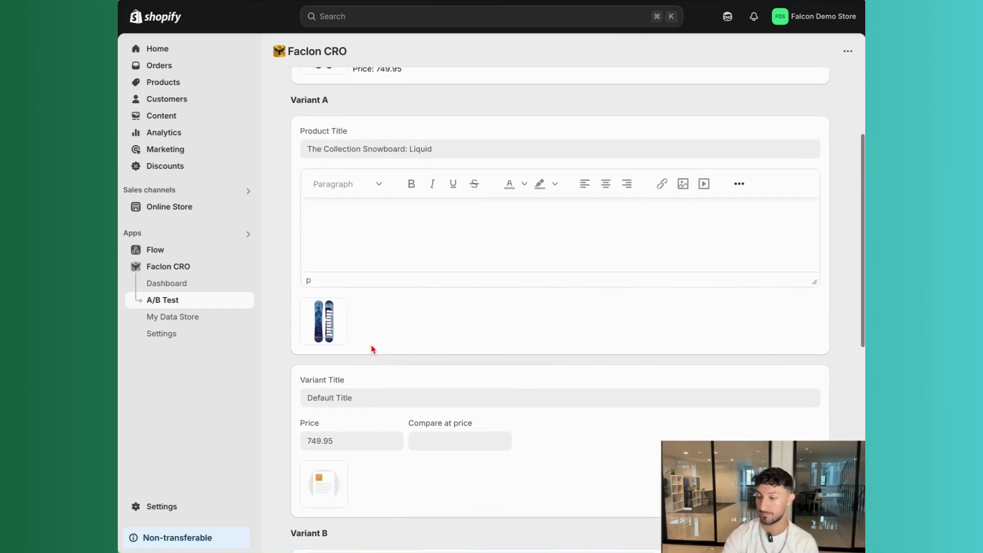
{"action": "scroll", "coordinate": [372, 349], "scroll_direction": "down", "scroll_amount": 4}
{"action": "left_click_drag", "start_coordinate": [331, 330], "coordinate": [291, 328]}
{"action": "left_click", "coordinate": [364, 338]}
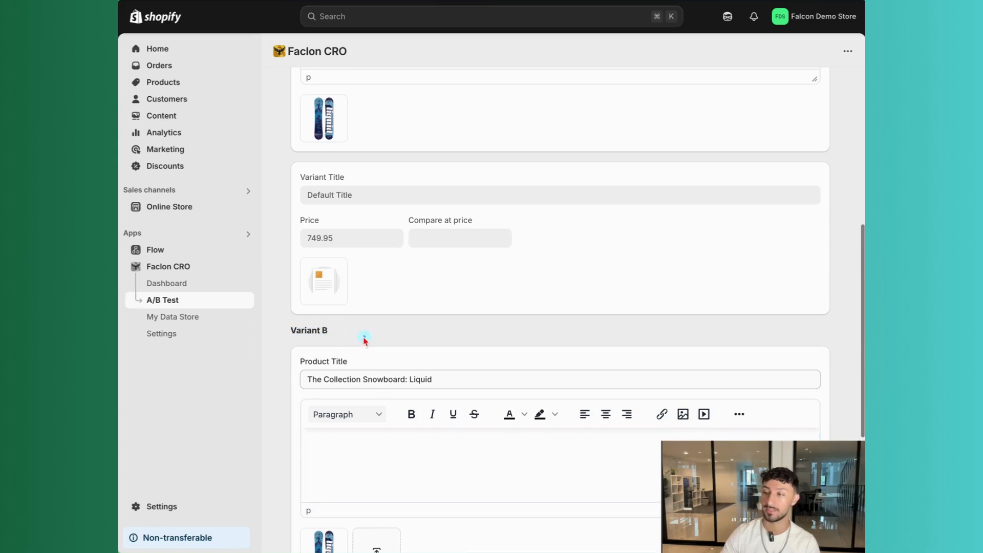
Append "-ghj" to Variant B's product title so it reads "The Collection Snowboard: Liquid -ghj".
{"action": "scroll", "coordinate": [364, 338], "scroll_direction": "down", "scroll_amount": 5}
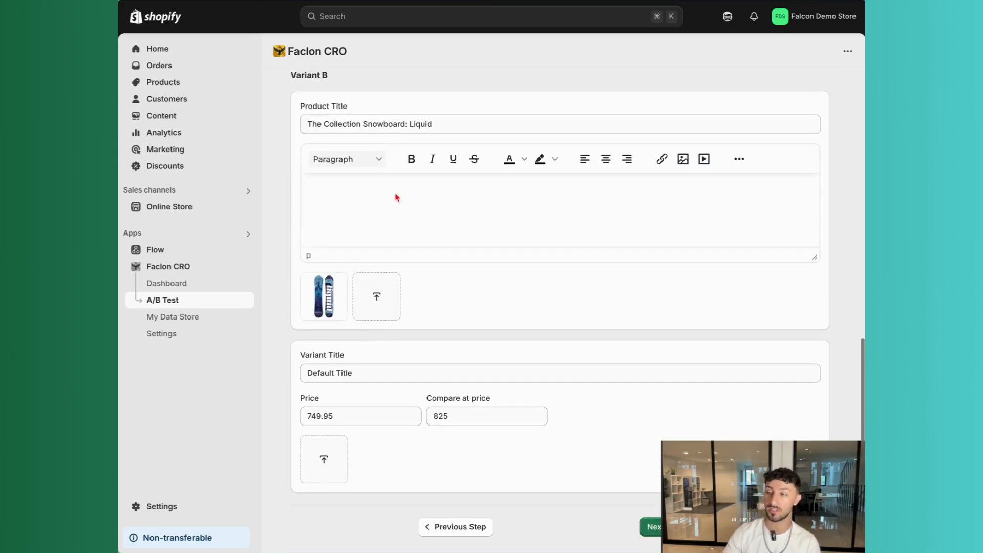
{"action": "left_click", "coordinate": [310, 124]}
{"action": "left_click", "coordinate": [462, 122]}
{"action": "type", "text": "-"}
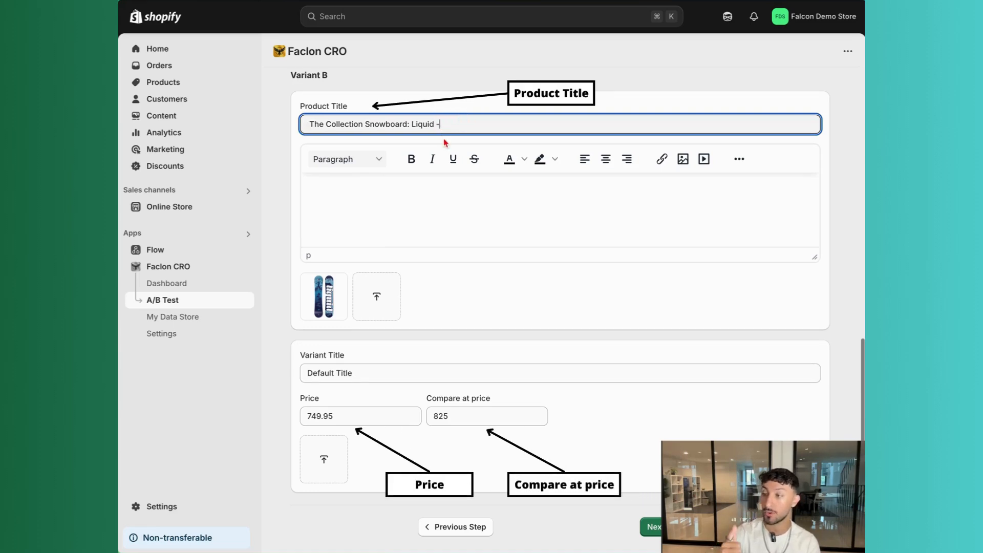
{"action": "type", "text": "ghj"}
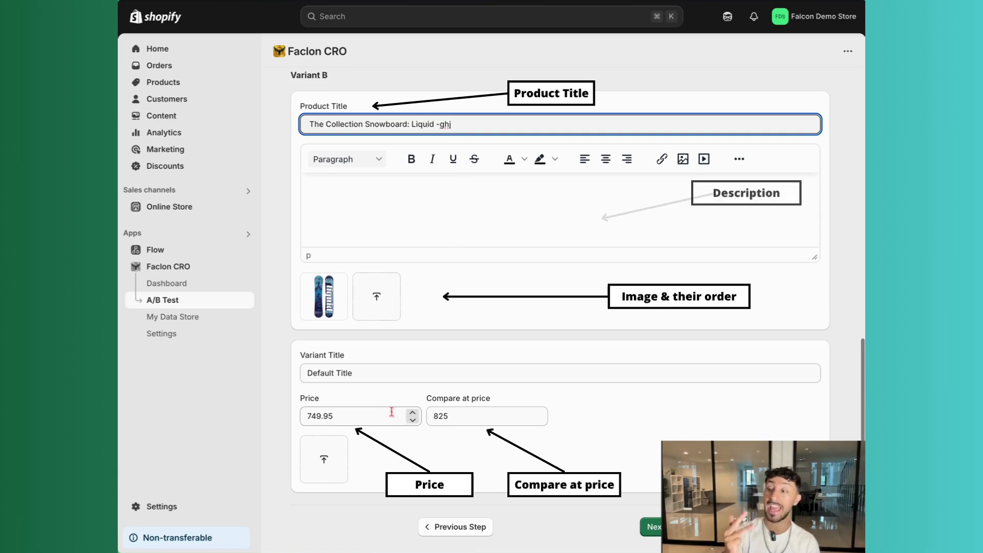
Set Variant B's compare at price to 800.
{"action": "double_click", "coordinate": [447, 414]}
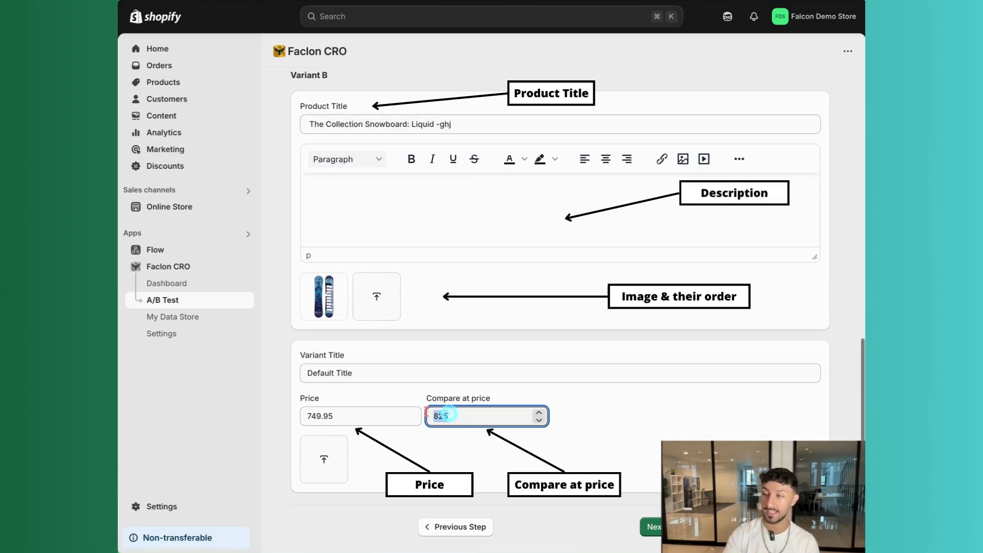
{"action": "type", "text": "800"}
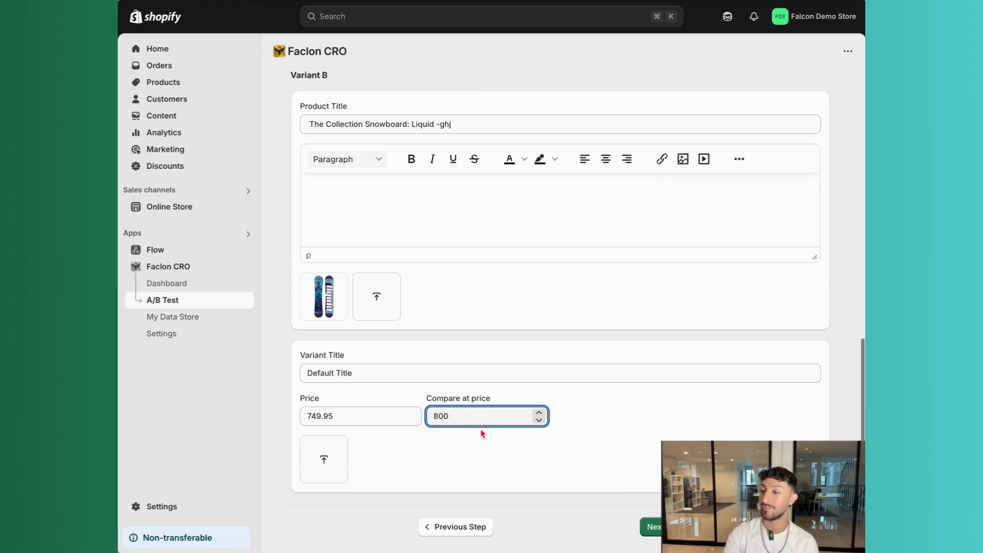
{"action": "left_click", "coordinate": [523, 443]}
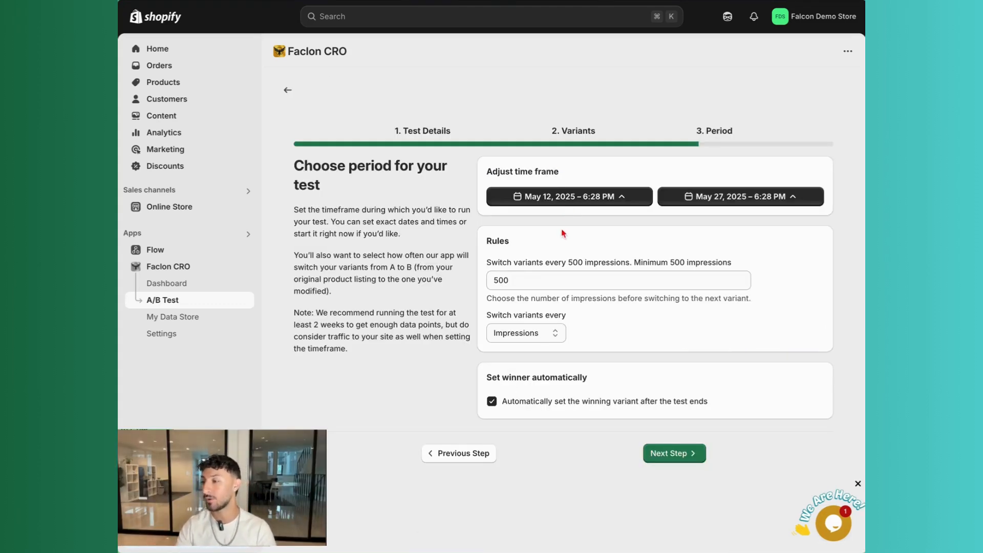
Check the test's start date and time, and apply May 27, 2025 – 6:28 PM as its end.
{"action": "left_click", "coordinate": [557, 200]}
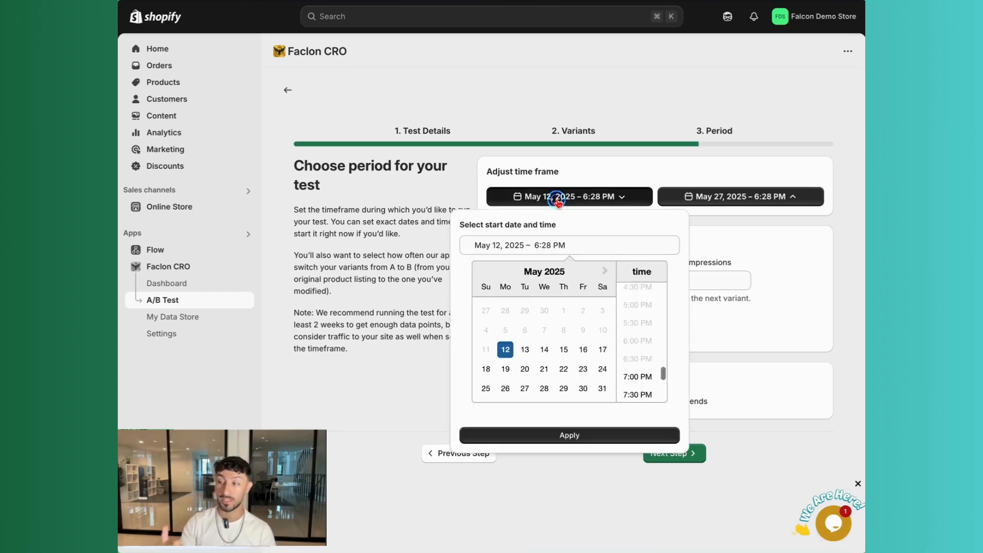
{"action": "left_click", "coordinate": [683, 197]}
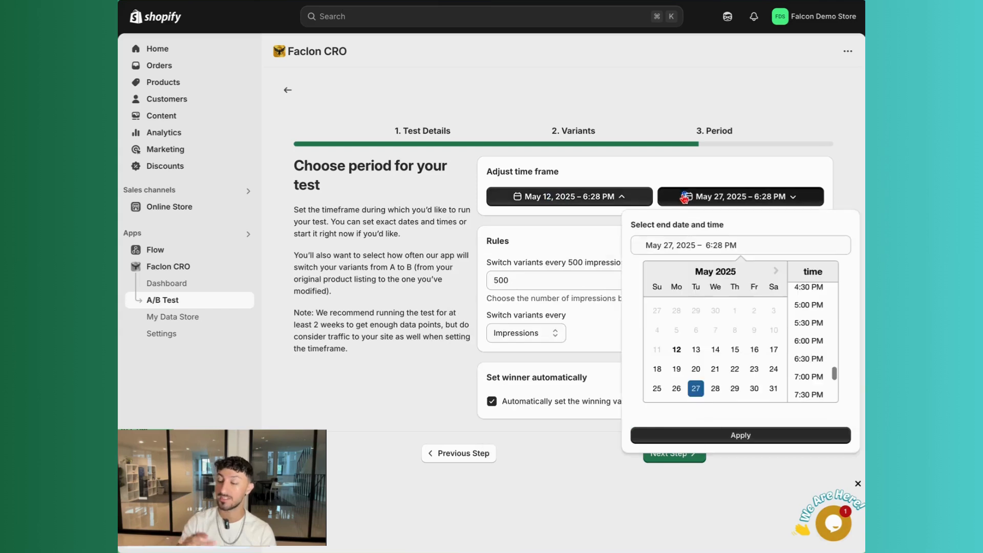
{"action": "left_click", "coordinate": [722, 437]}
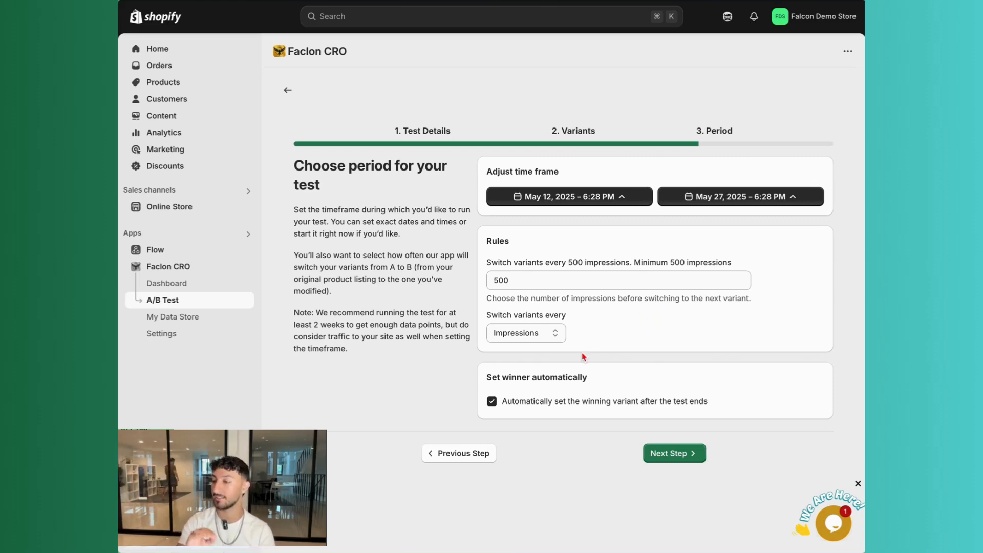
{"action": "left_click", "coordinate": [576, 281]}
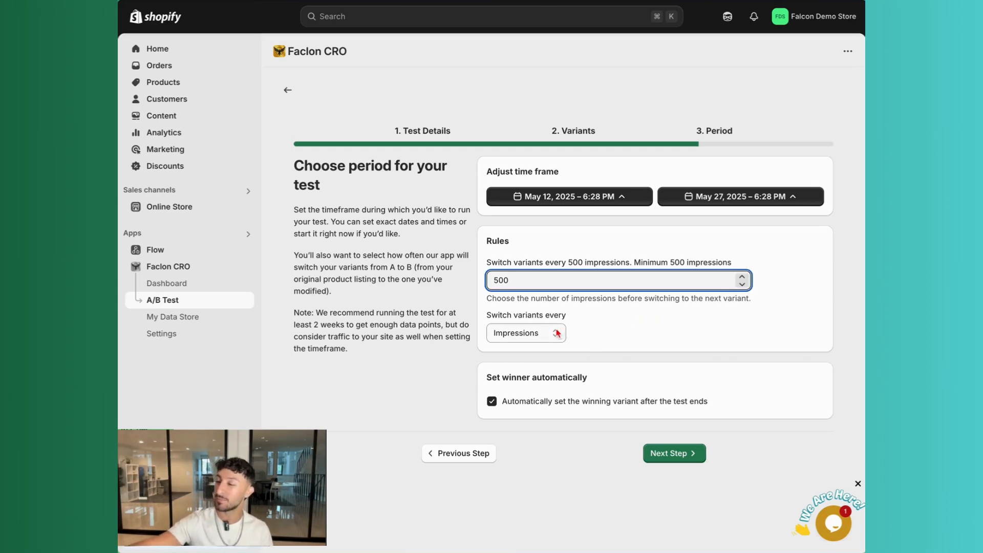
{"action": "left_click", "coordinate": [557, 334]}
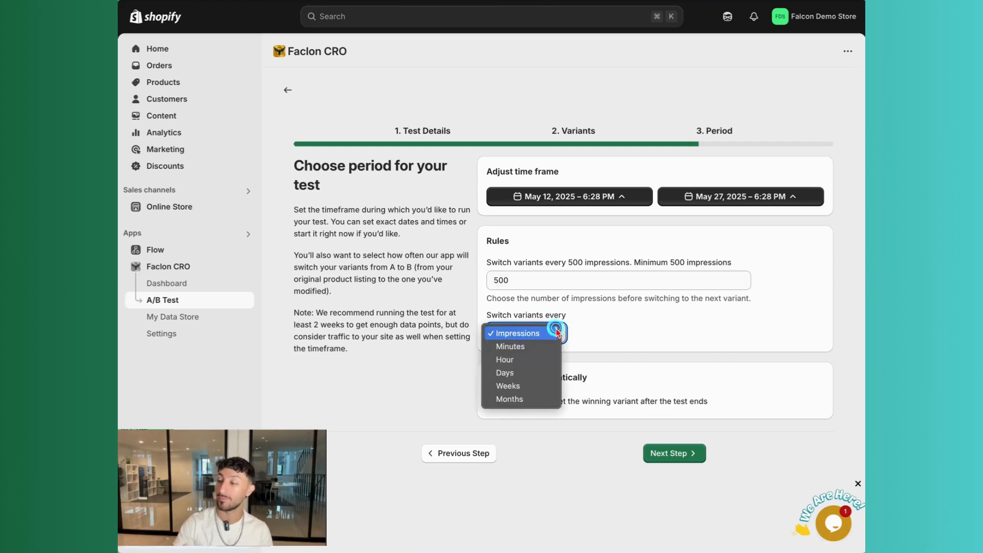
{"action": "left_click", "coordinate": [556, 331]}
{"action": "left_click", "coordinate": [547, 279]}
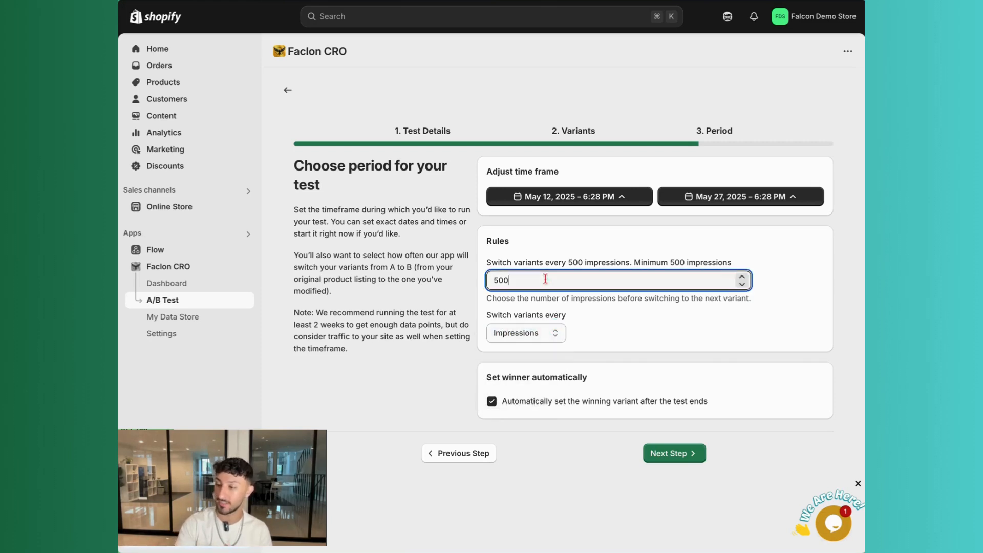
{"action": "left_click", "coordinate": [583, 320]}
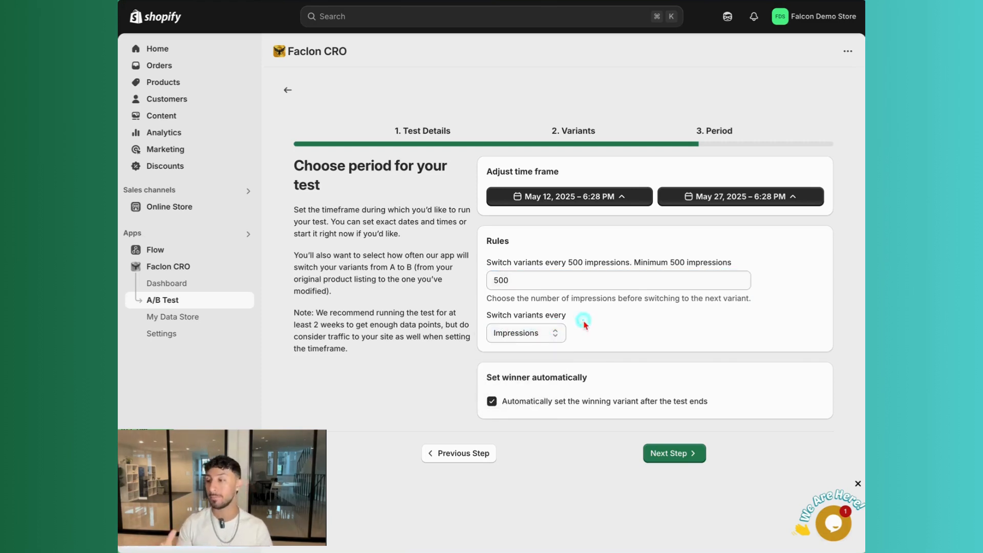
Change the switching rule's unit to Hour and set the variants to switch every 3 hours.
{"action": "left_click", "coordinate": [535, 335]}
{"action": "left_click", "coordinate": [540, 358]}
{"action": "left_click", "coordinate": [554, 274]}
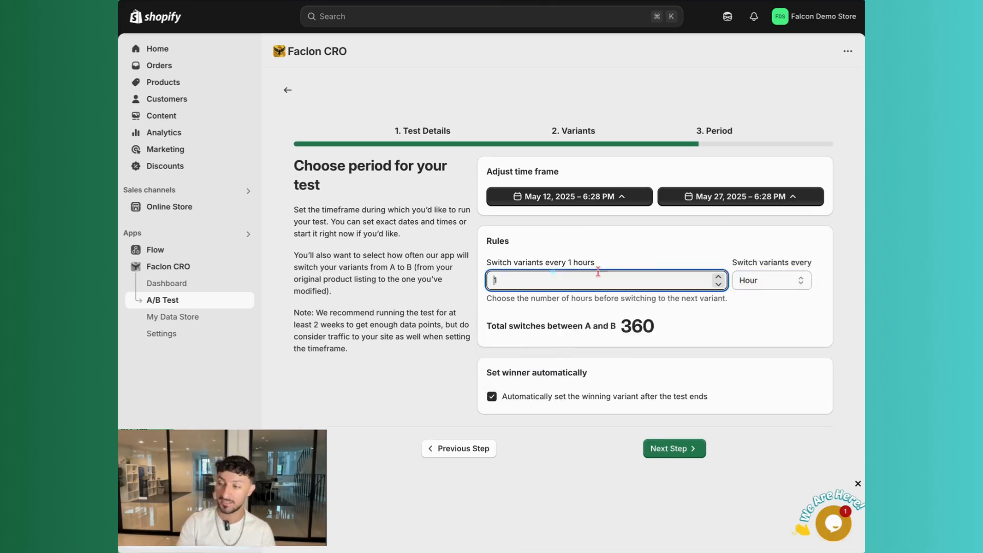
{"action": "left_click", "coordinate": [724, 276]}
{"action": "left_click", "coordinate": [724, 276]}
{"action": "left_click", "coordinate": [722, 305]}
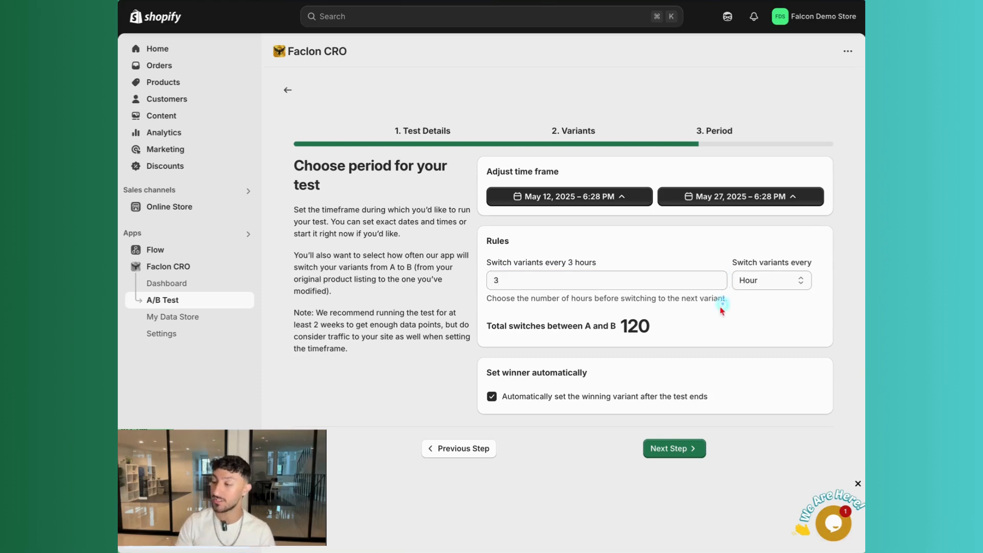
{"action": "left_click", "coordinate": [742, 288]}
{"action": "left_click", "coordinate": [663, 259]}
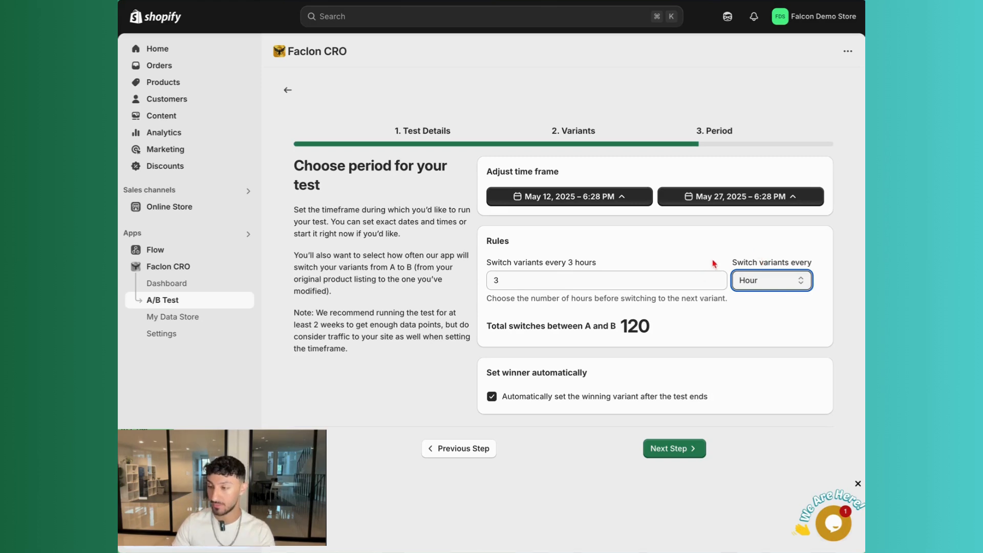
Submit the period settings with automatic winner selection left enabled, and acknowledge the warning about editing the product listing.
{"action": "left_click_drag", "start_coordinate": [488, 371], "coordinate": [577, 370]}
{"action": "left_click", "coordinate": [592, 370]}
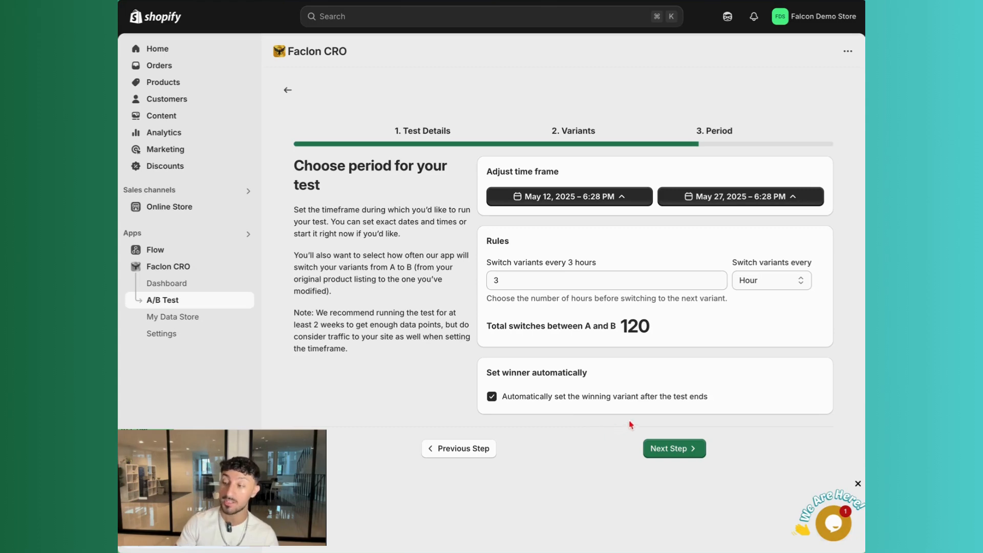
{"action": "left_click", "coordinate": [672, 450]}
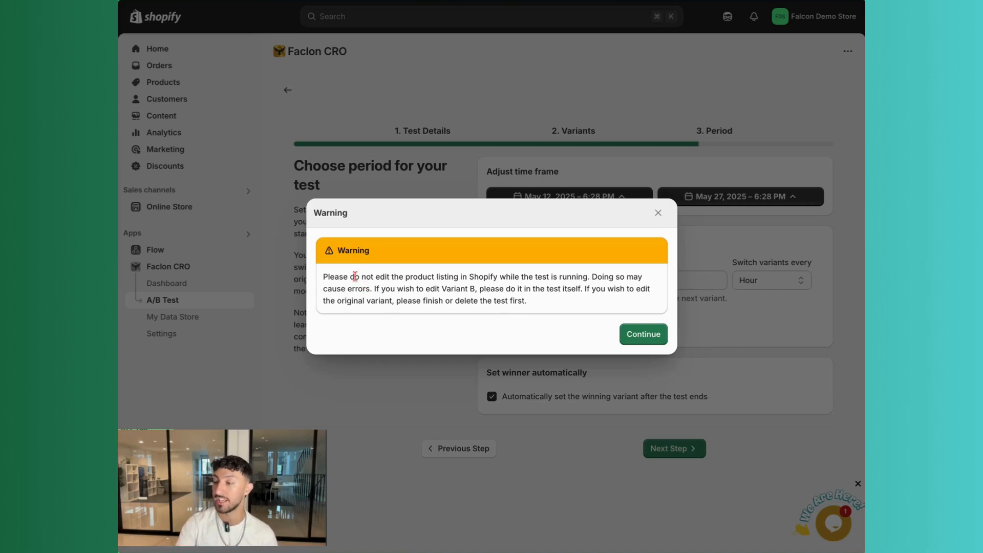
{"action": "left_click_drag", "start_coordinate": [348, 277], "coordinate": [460, 276]}
{"action": "left_click", "coordinate": [493, 289]}
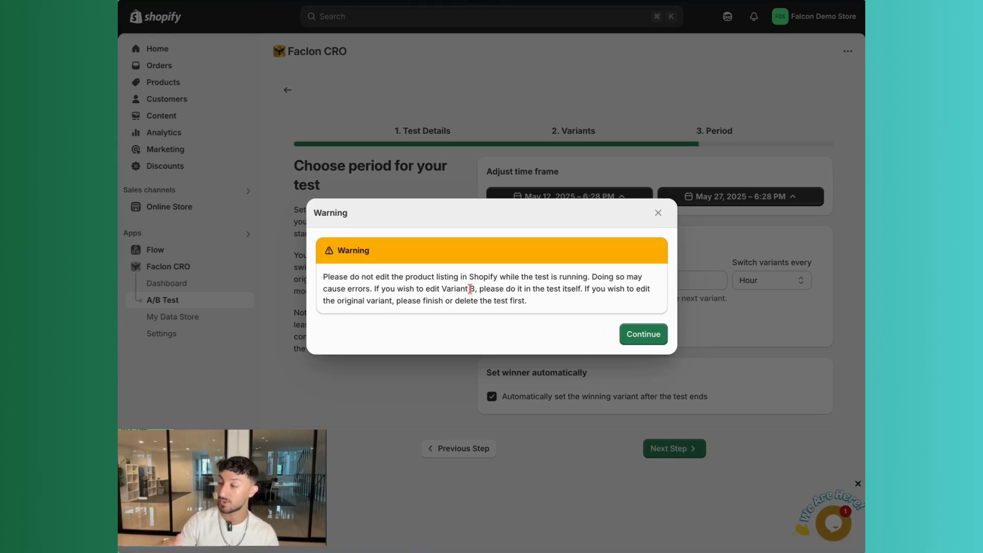
{"action": "left_click_drag", "start_coordinate": [397, 301], "coordinate": [508, 301]}
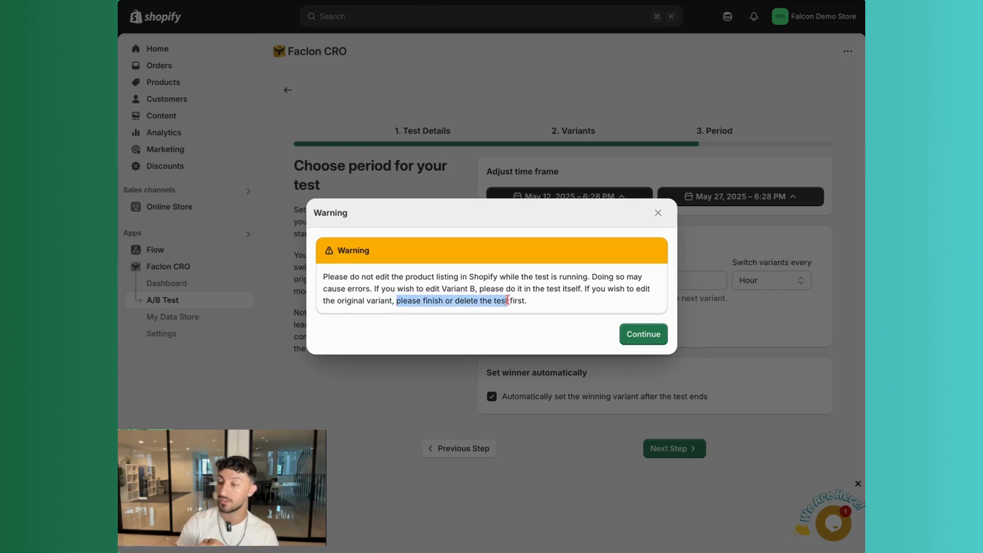
{"action": "left_click", "coordinate": [534, 317]}
{"action": "left_click", "coordinate": [631, 334]}
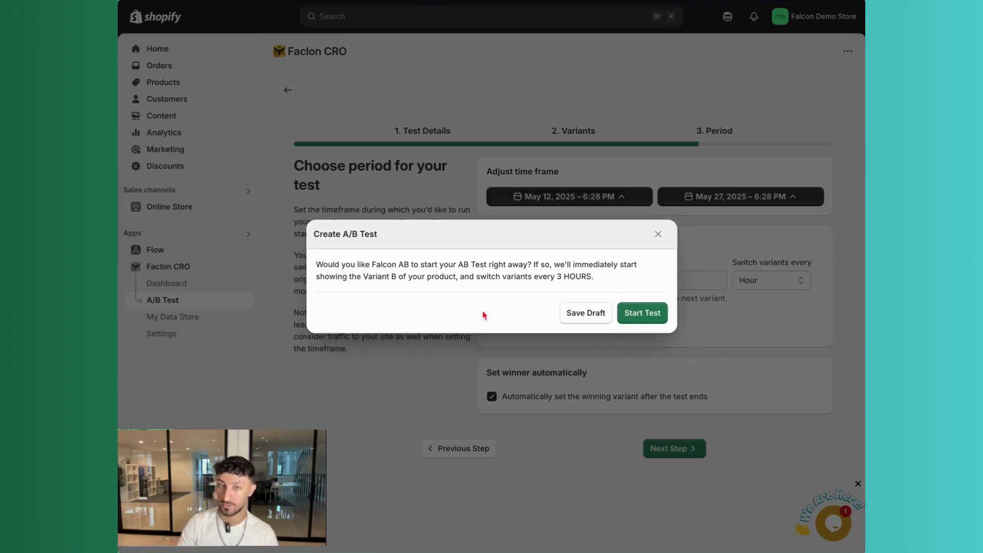